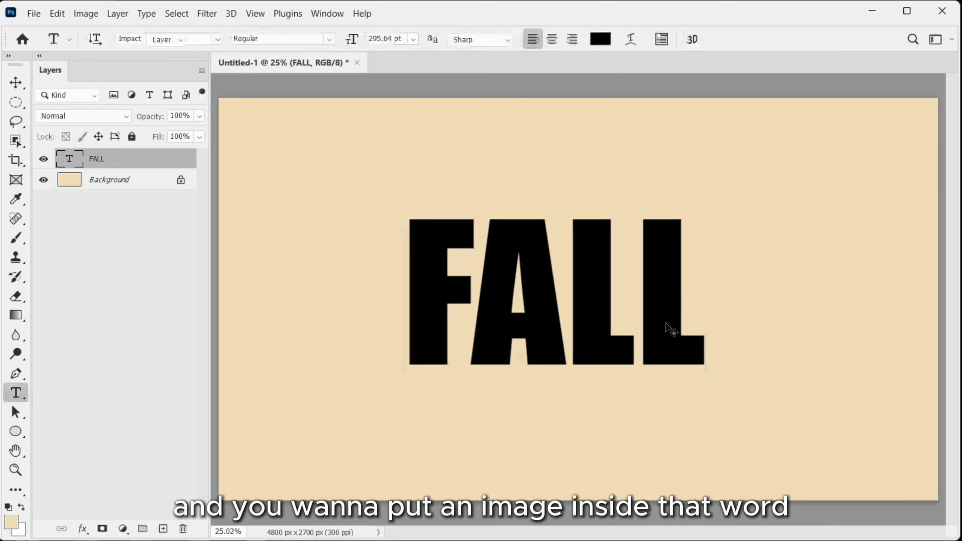
Place the autumn photo bd1048bcfb0eb16262ed49504720c90f.jpg as an embedded image above the FALL text layer.
key(v)
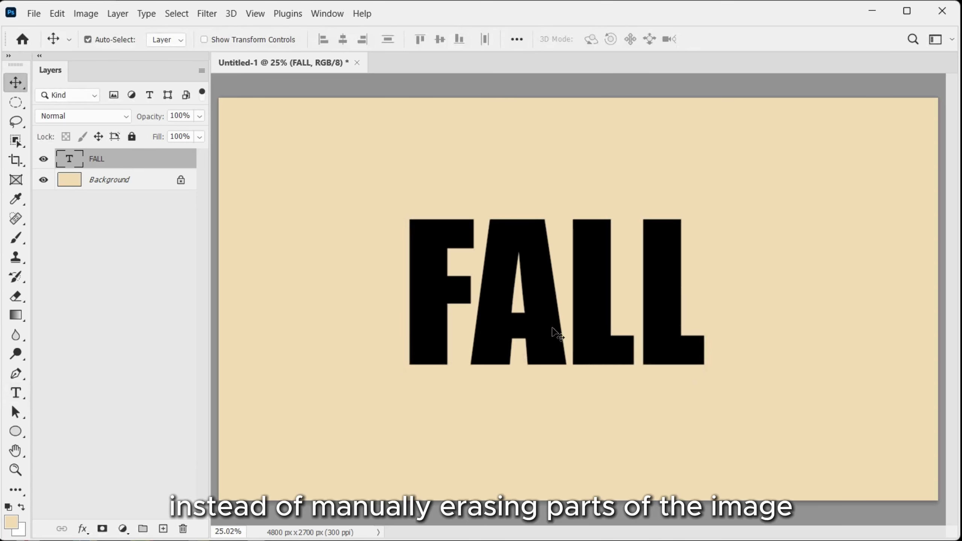
click(33, 13)
click(145, 283)
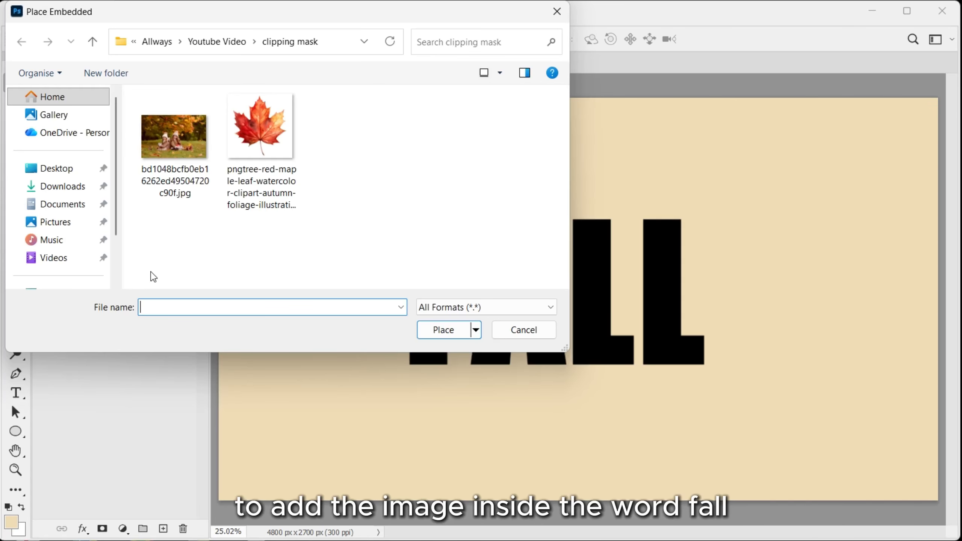
click(195, 138)
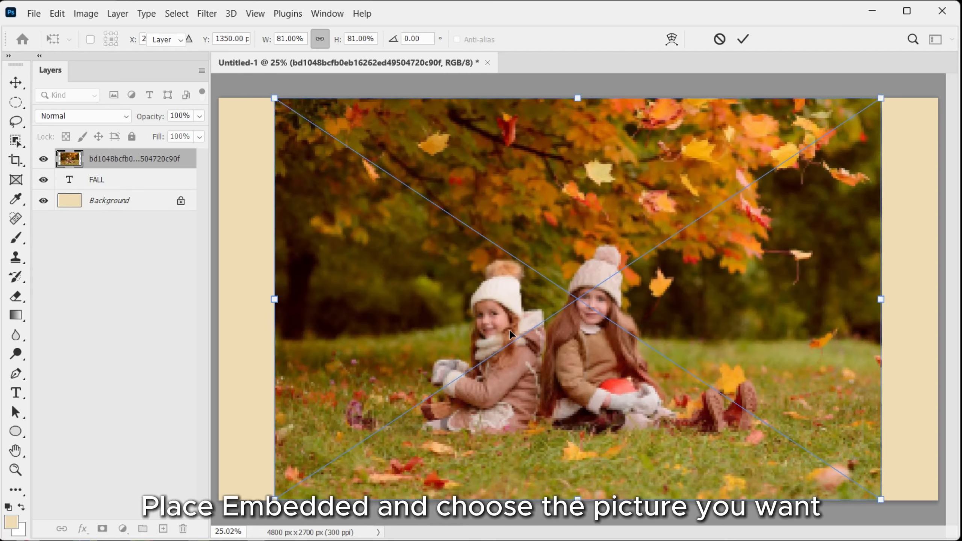
key(Return)
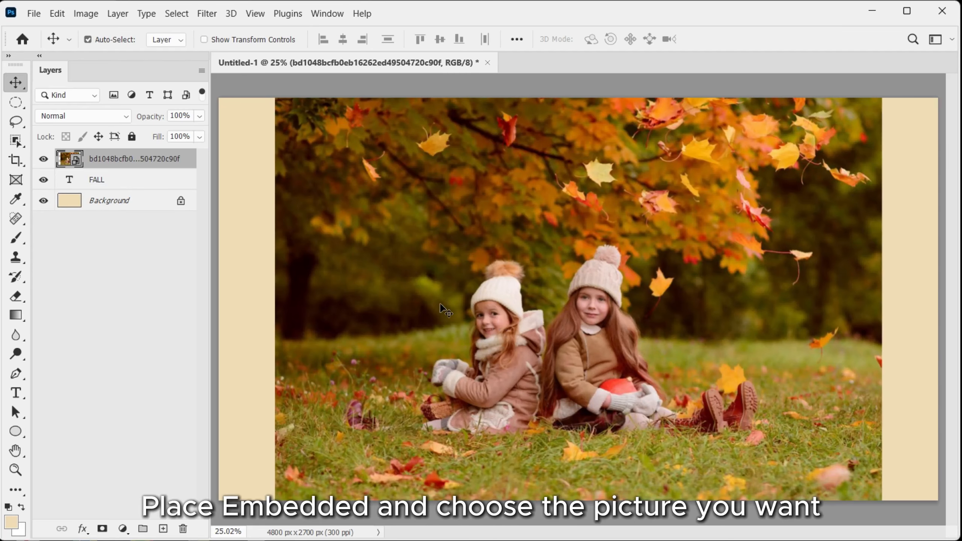
Toggle the visibility of the photo layer and the FALL text layer to compare what each contains.
click(44, 160)
click(44, 160)
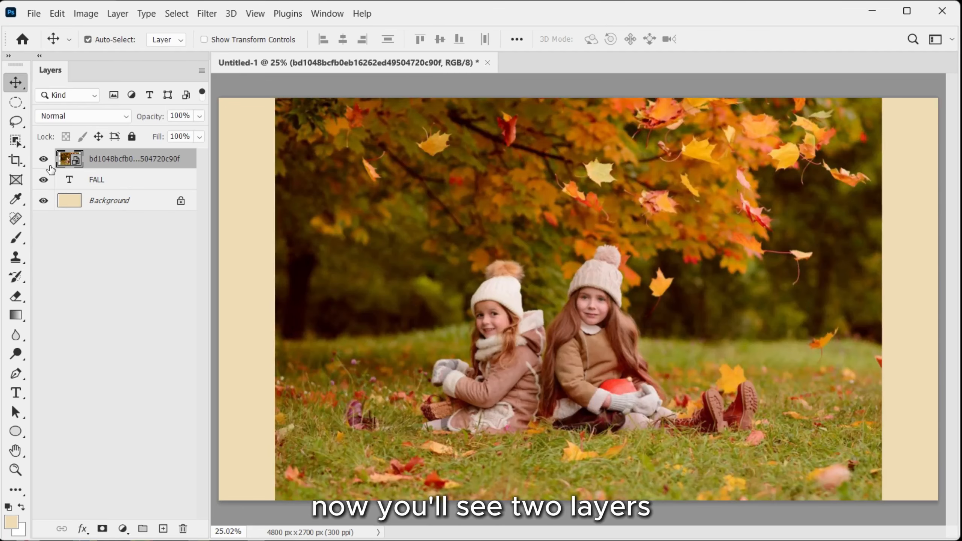
click(44, 159)
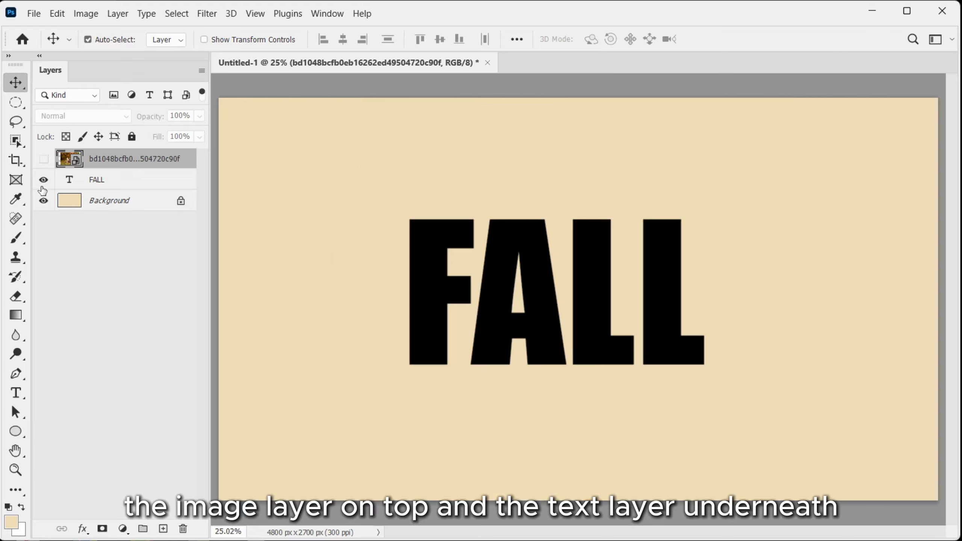
click(44, 188)
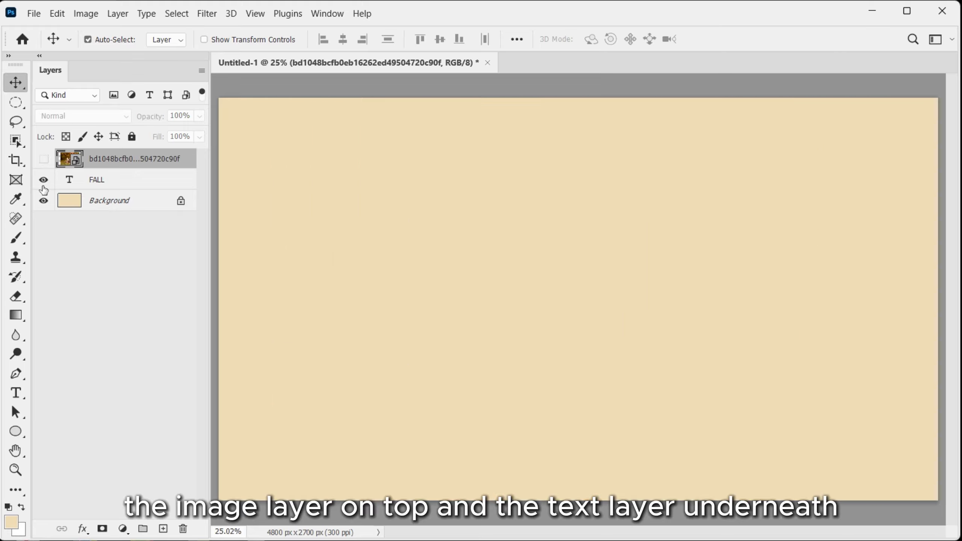
click(44, 159)
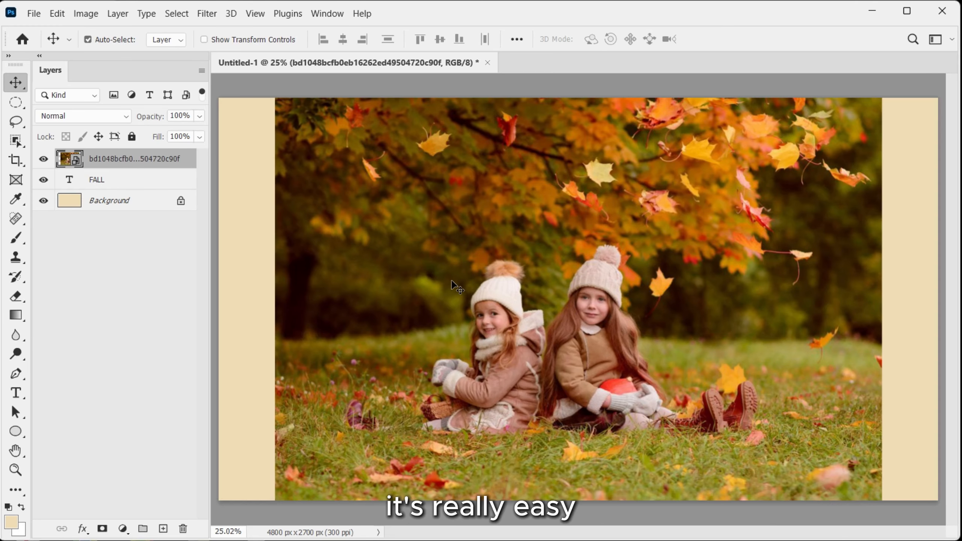
Create a clipping mask from the photo layer onto the FALL text and shift the photo slightly upward.
right_click(185, 161)
click(266, 367)
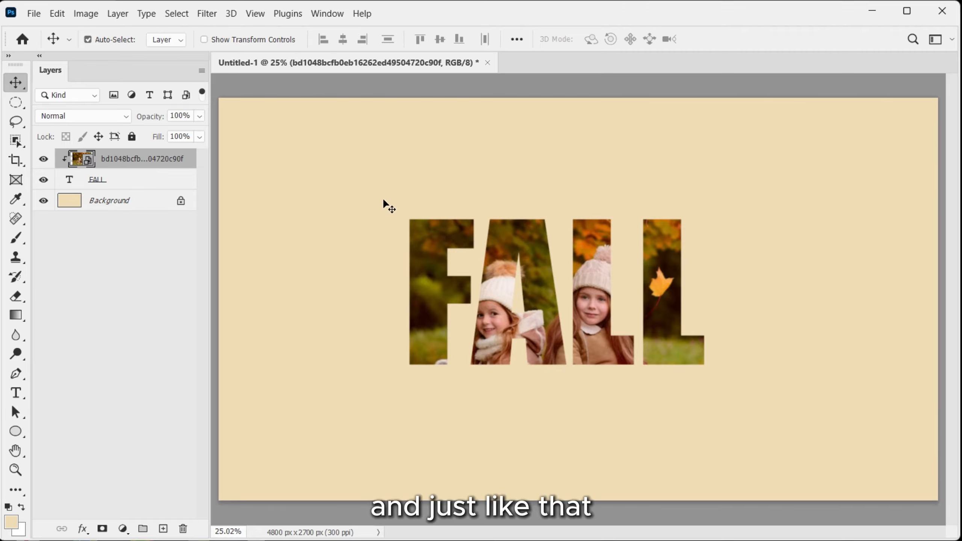
drag(509, 258, 508, 238)
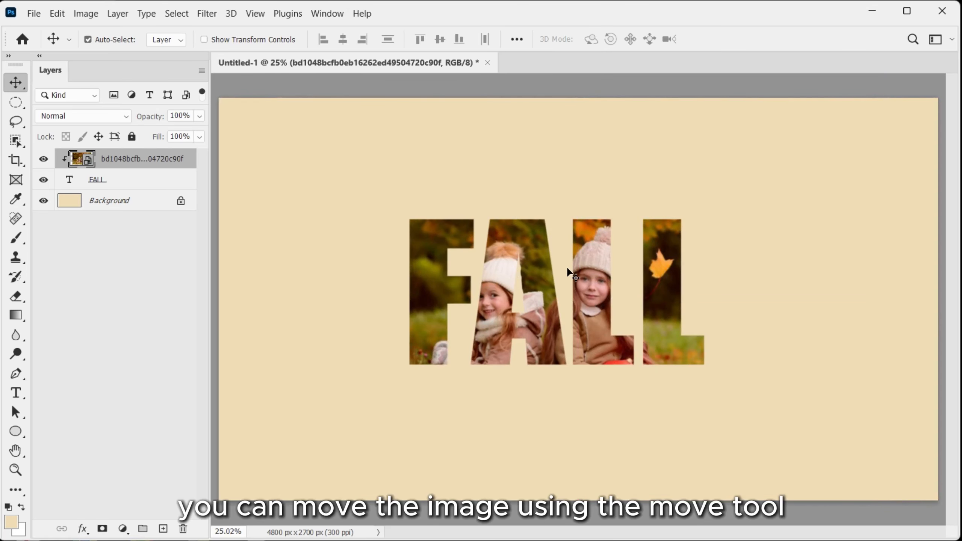
Scale the clipped photo to about 60.46% and reposition it so the girls show inside the first letters.
key(ctrl)
key(ctrl+t)
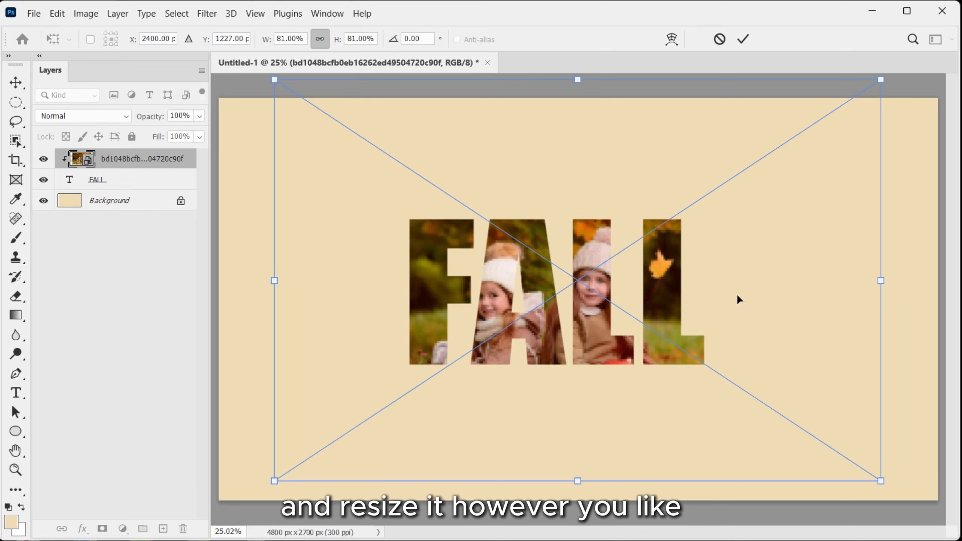
drag(881, 283, 727, 289)
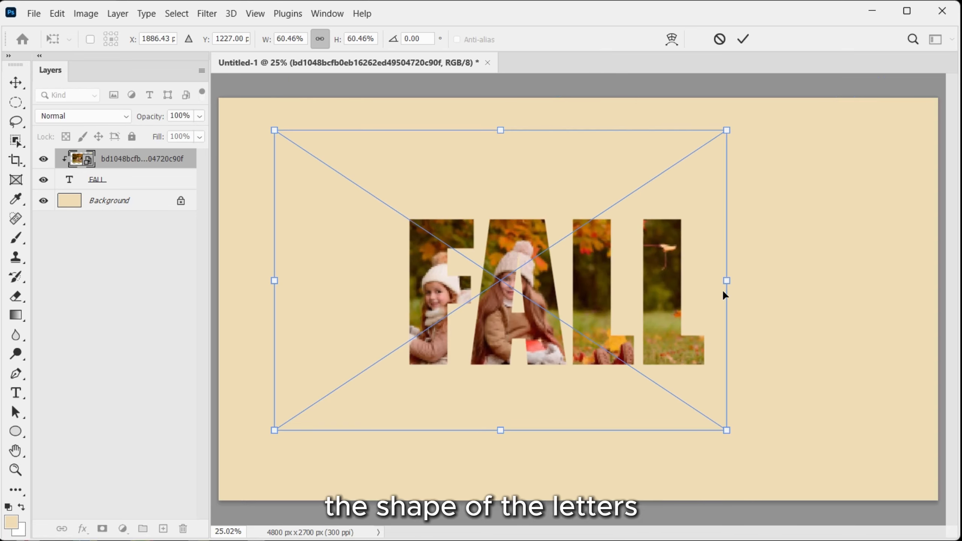
drag(659, 311, 668, 282)
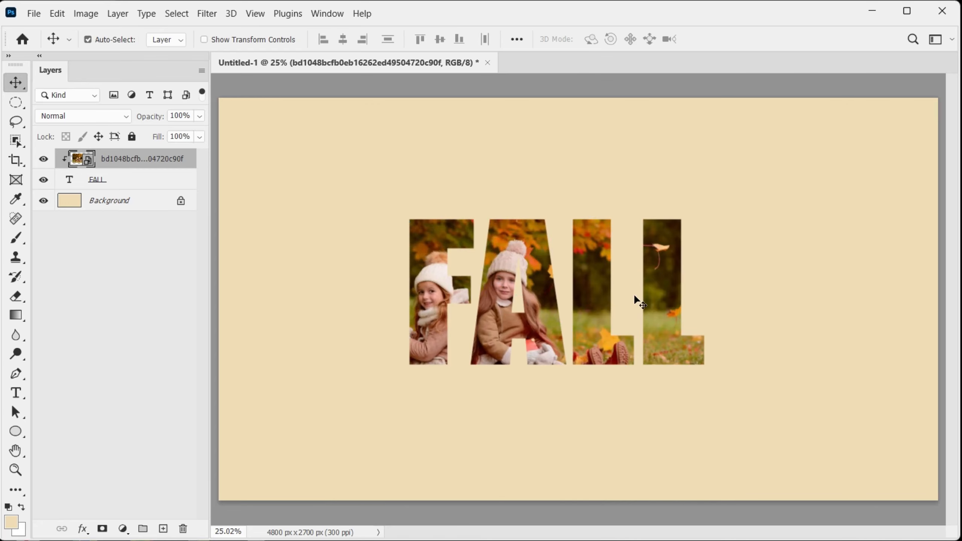
mouse_move(581, 298)
mouse_down()
mouse_move(650, 296)
mouse_move(576, 299)
mouse_move(589, 289)
mouse_move(589, 242)
mouse_move(587, 336)
mouse_move(606, 278)
mouse_move(701, 294)
mouse_move(595, 298)
mouse_move(571, 286)
mouse_move(585, 281)
mouse_up()
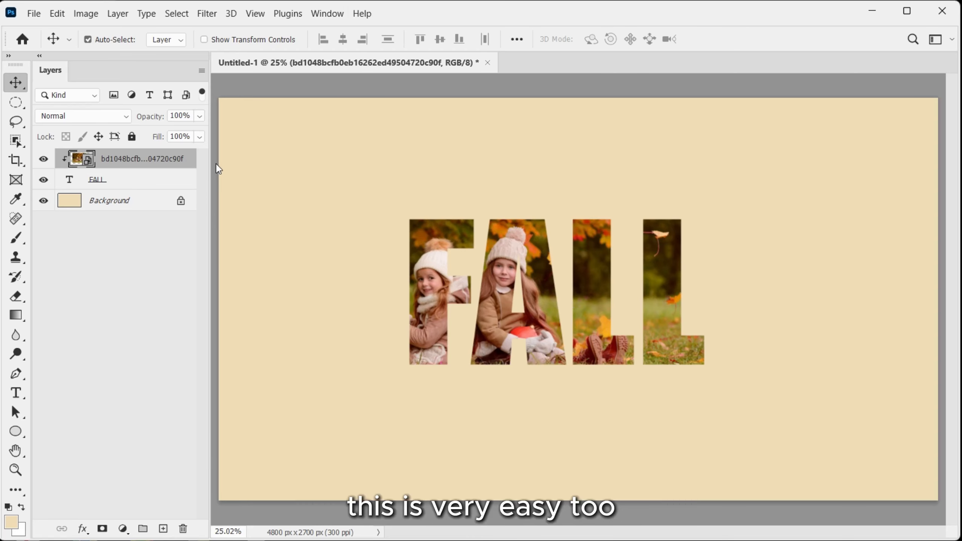
Release the photo's clipping mask on the FALL text, reapply it and release it again.
right_click(193, 159)
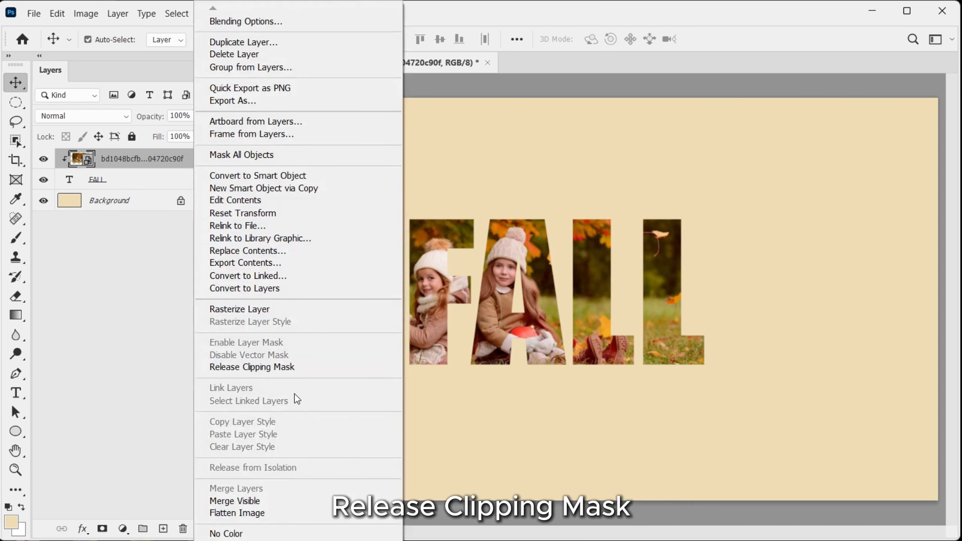
click(267, 367)
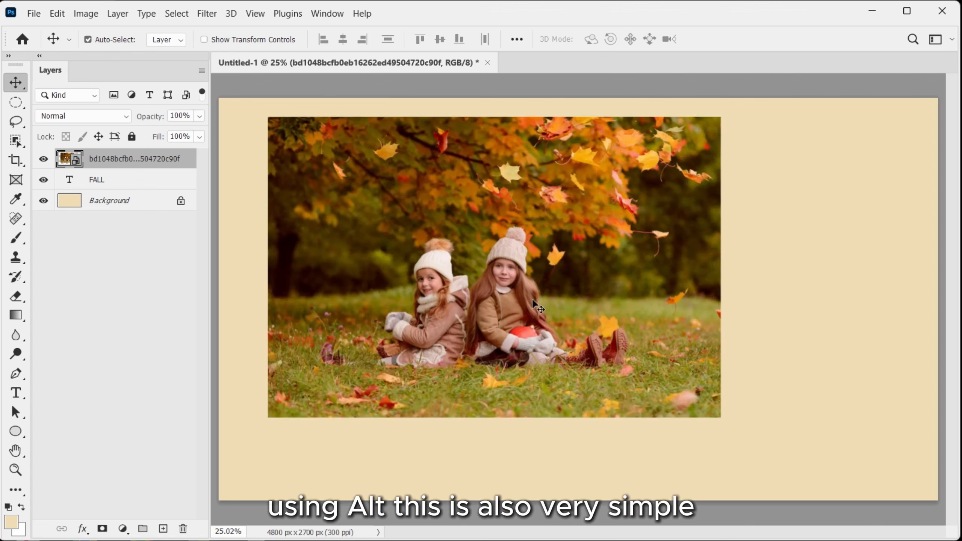
alt+click(184, 168)
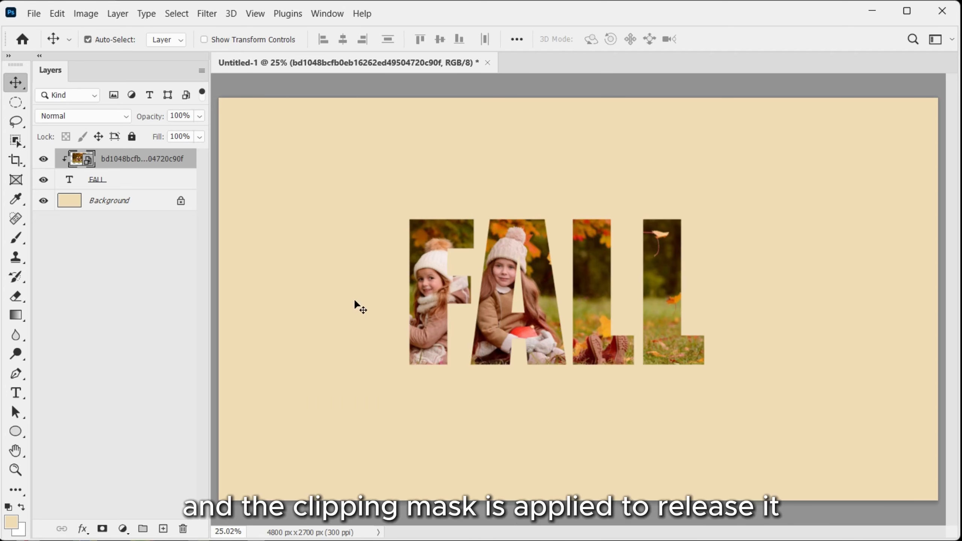
alt+click(164, 167)
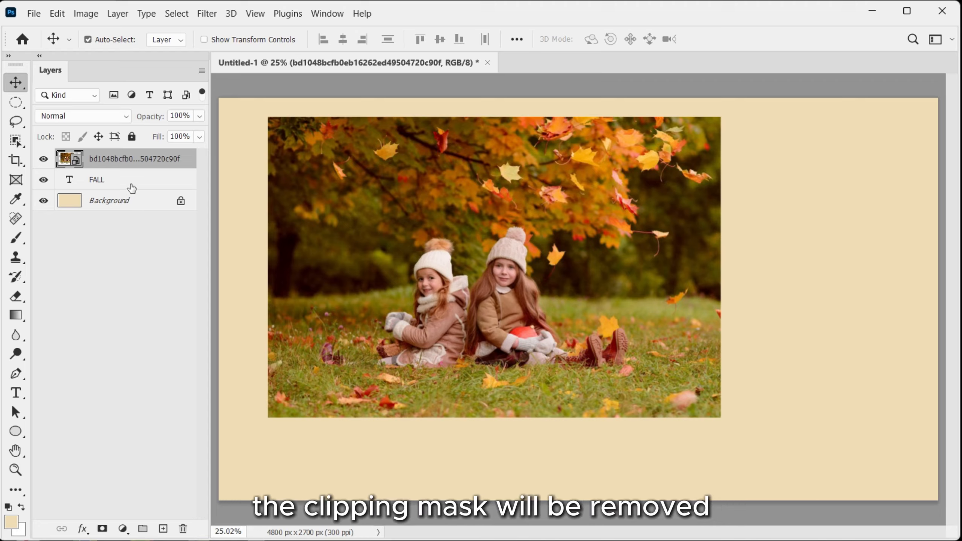
Move the FALL text layer above the photo, hide it, and draw a yellow ellipse about 2283 × 1235 px over the photo.
drag(135, 190, 136, 160)
click(15, 431)
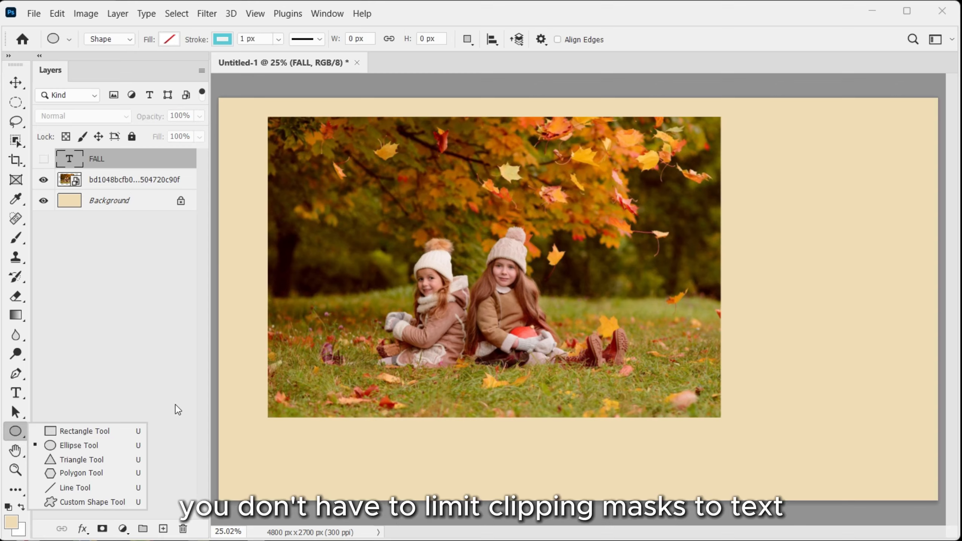
click(117, 448)
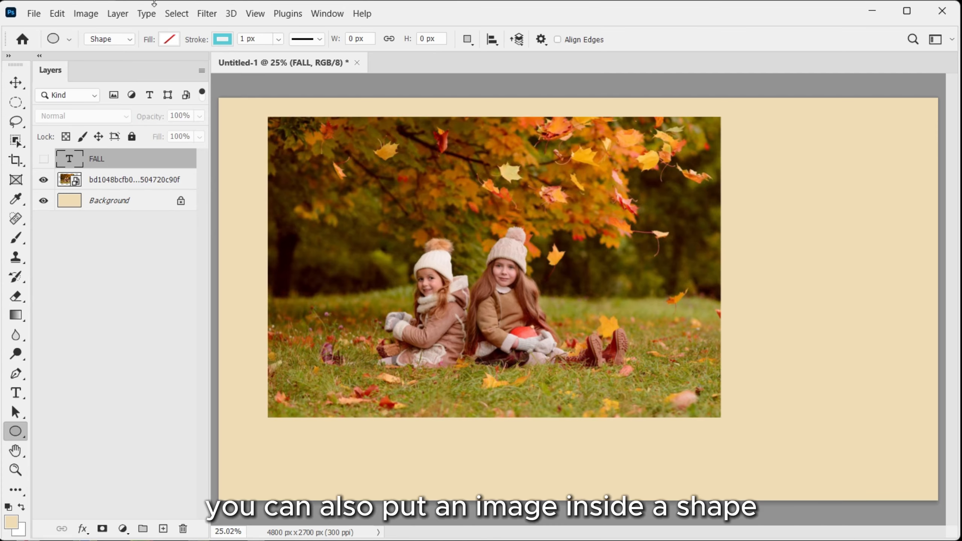
click(165, 43)
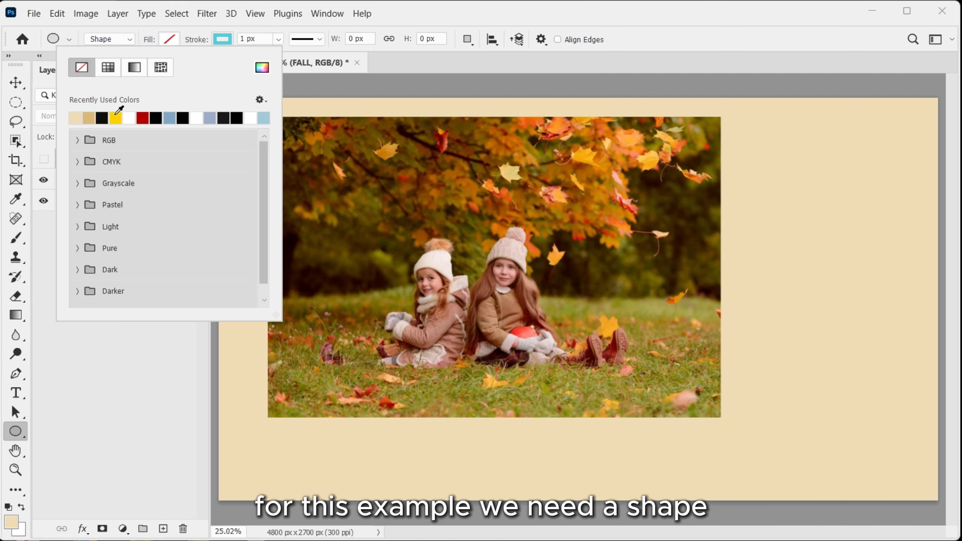
click(117, 118)
click(326, 213)
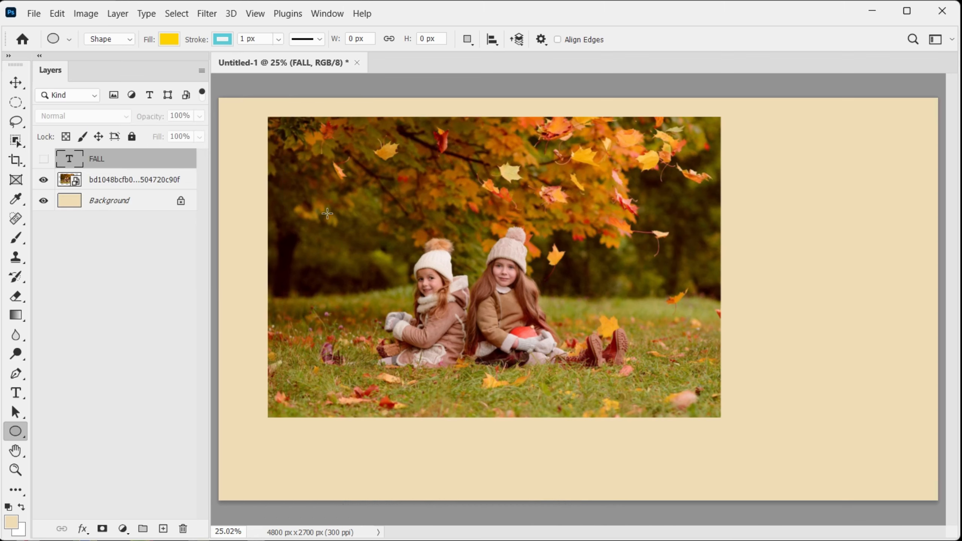
drag(327, 213, 664, 398)
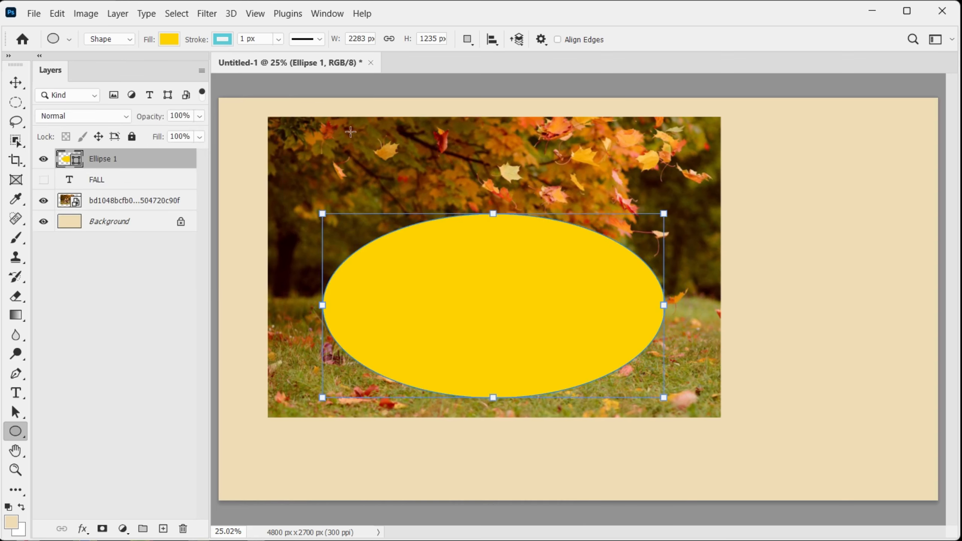
key(v)
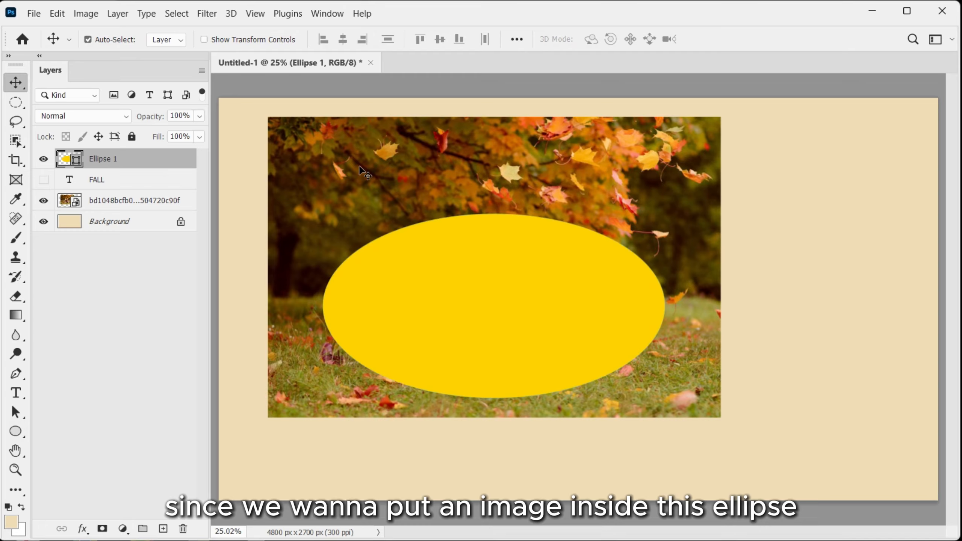
Clip the photo to the ellipse by stacking its layer directly above, and shift the photo slightly downward.
drag(161, 199, 163, 151)
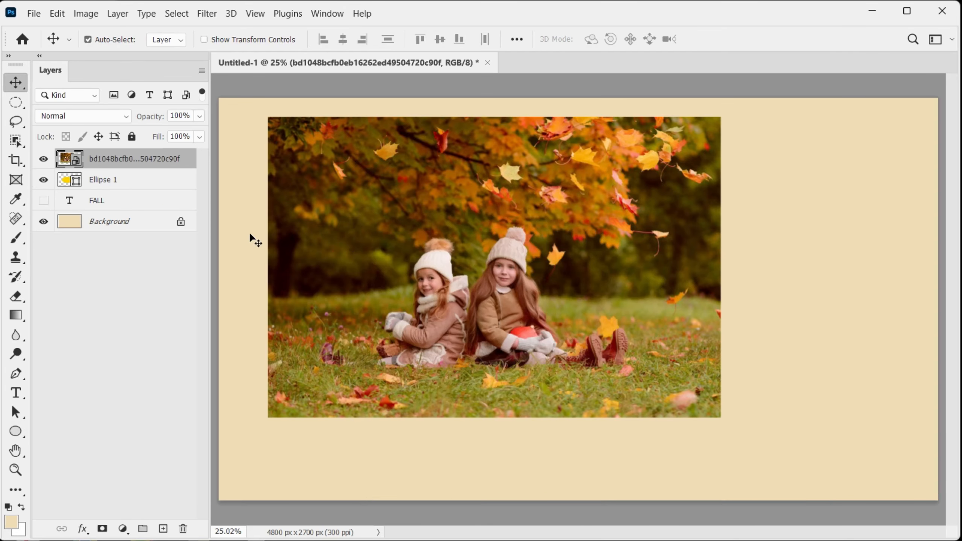
right_click(185, 163)
click(275, 366)
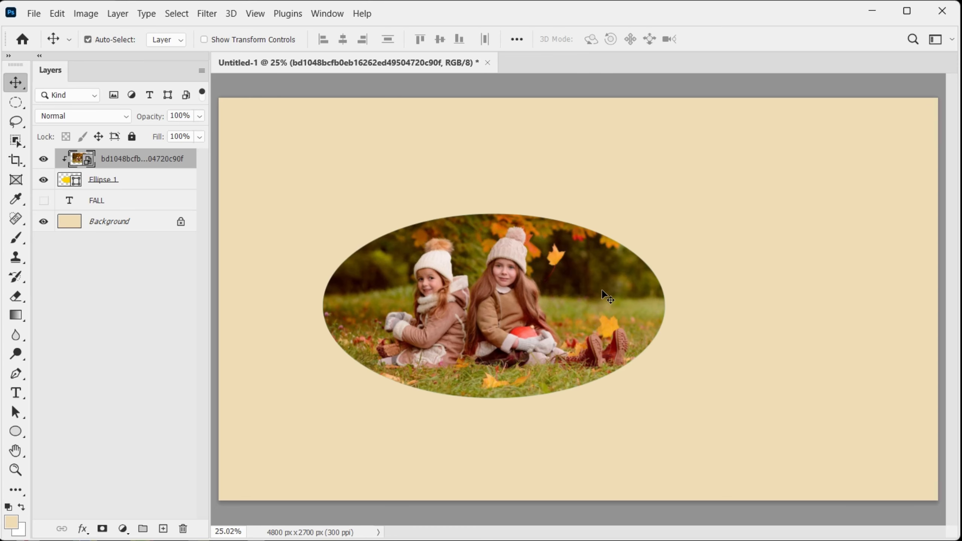
mouse_move(609, 298)
mouse_down()
mouse_move(648, 296)
mouse_move(580, 301)
mouse_move(615, 296)
mouse_move(619, 263)
mouse_move(620, 335)
mouse_move(603, 205)
mouse_move(617, 330)
mouse_move(605, 300)
mouse_up()
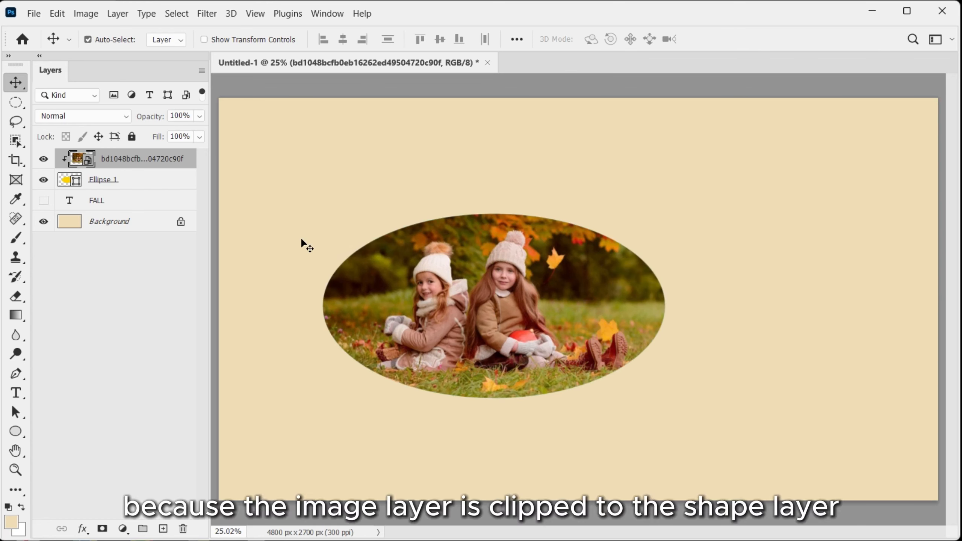
Toggle the visibility of the ellipse and the clipped photo to examine how the clipping mask depends on the shape.
click(45, 180)
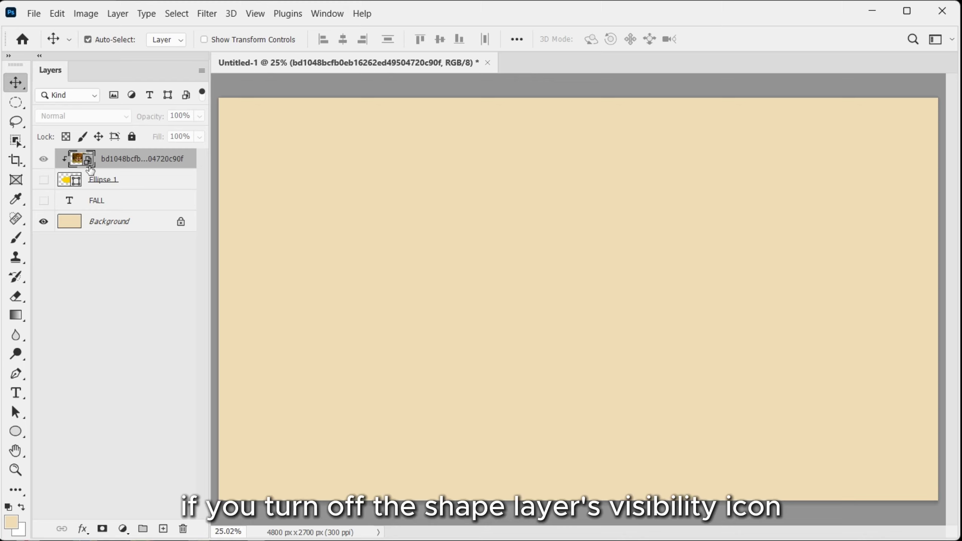
click(44, 180)
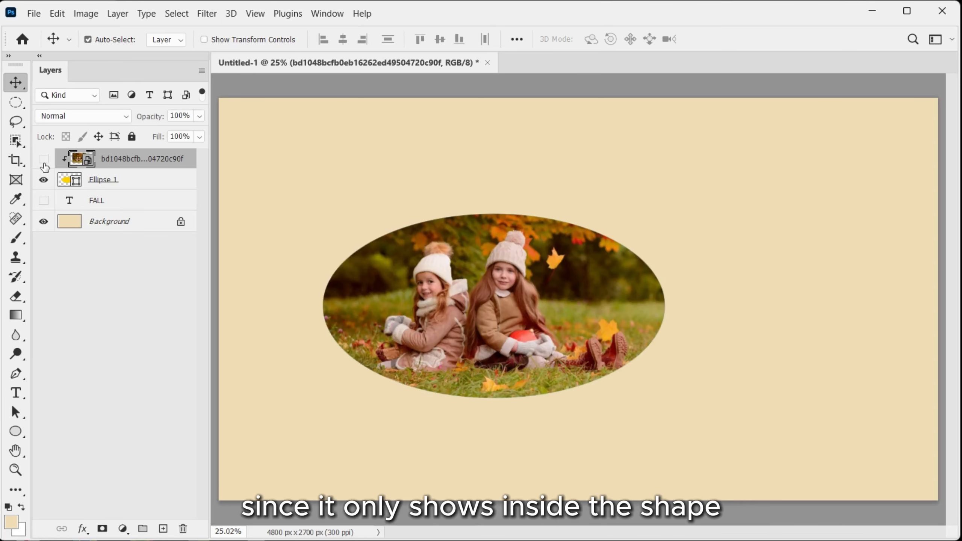
click(44, 163)
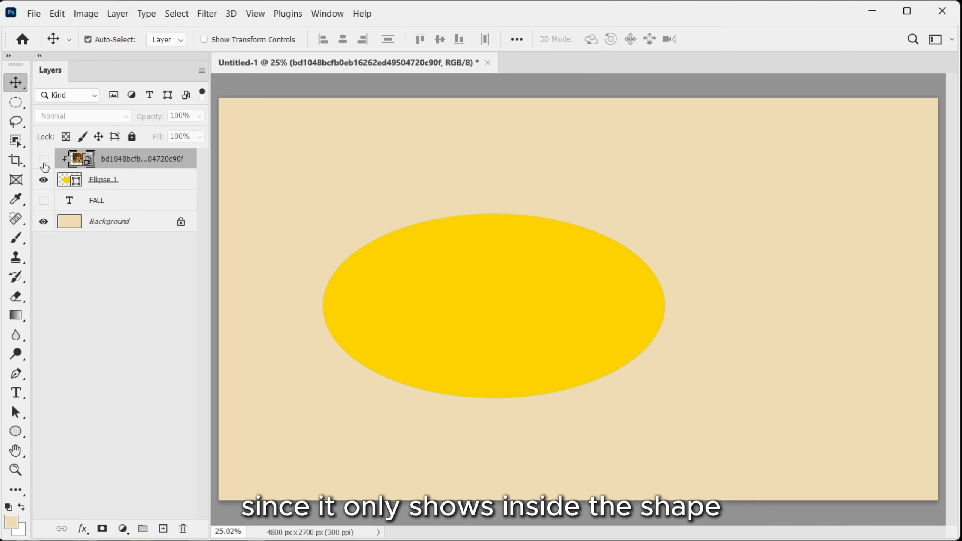
click(44, 164)
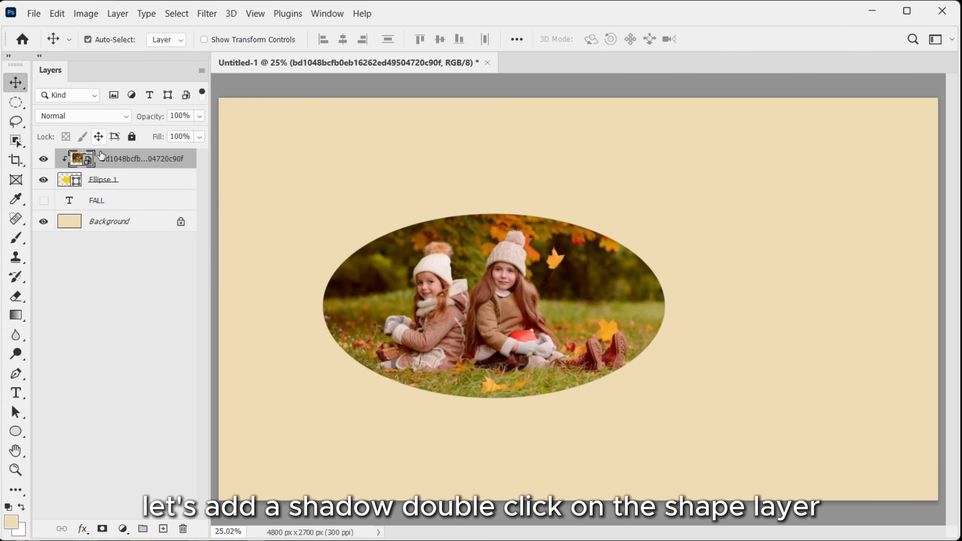
Apply a Drop Shadow layer style to the ellipse shape layer.
click(157, 187)
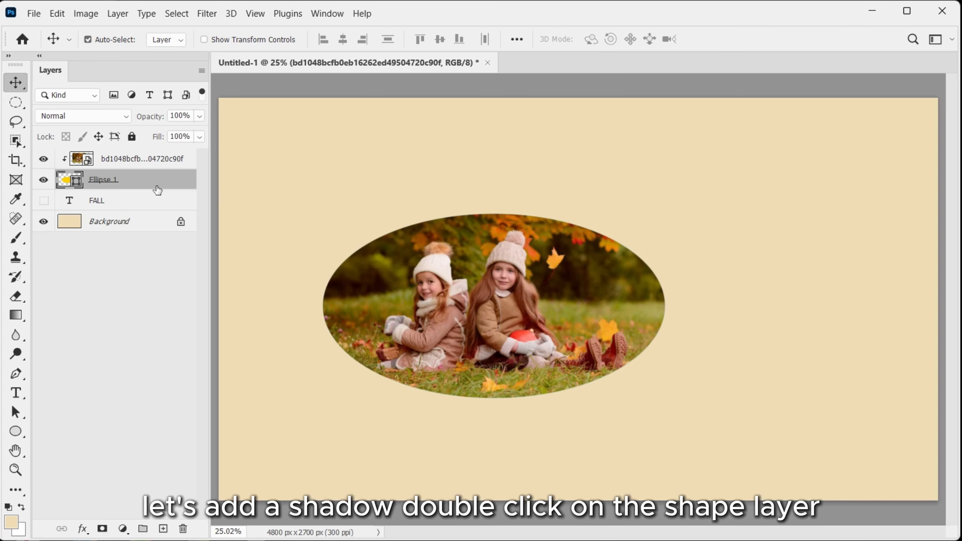
key(h)
double_click(158, 187)
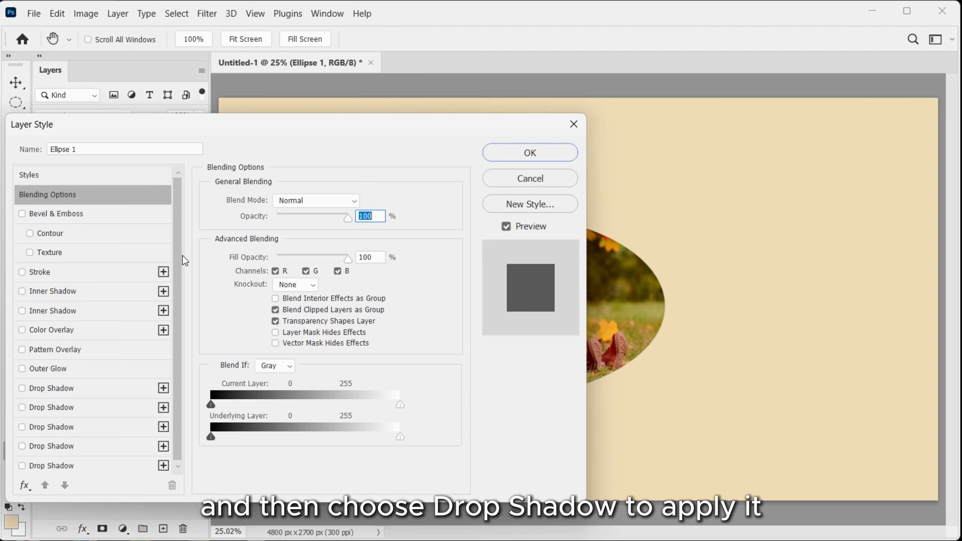
click(106, 391)
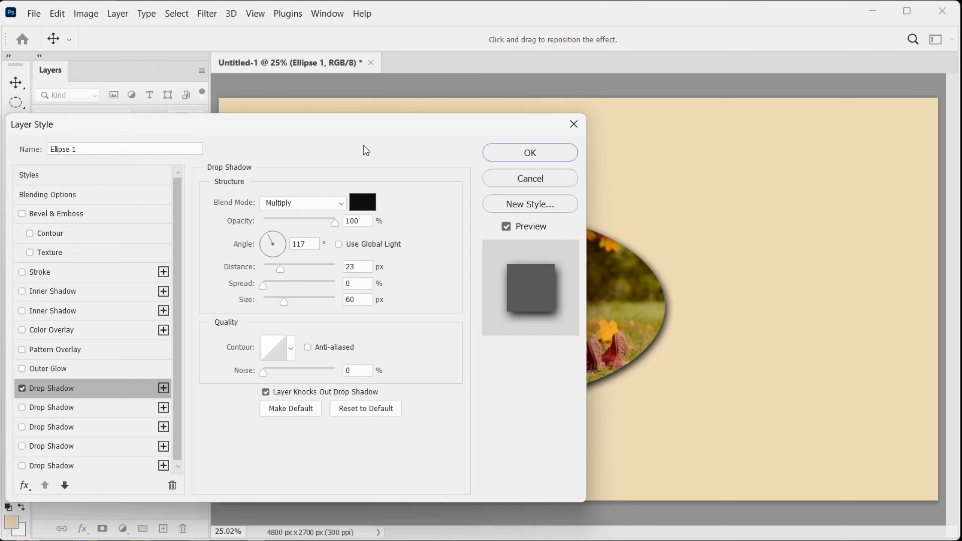
click(497, 149)
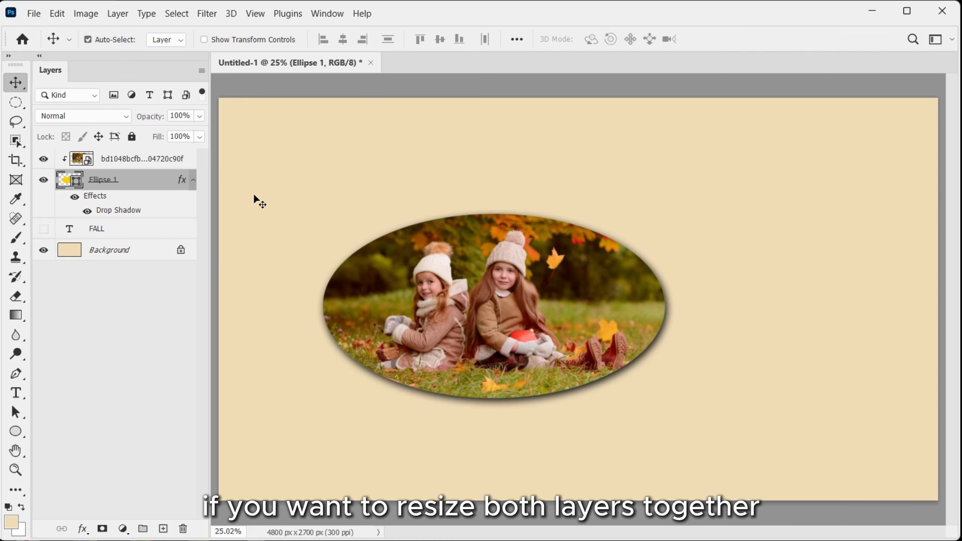
Scale the clipped photo and the ellipse together to about 150% and shift them slightly up and to the left.
ctrl+click(190, 164)
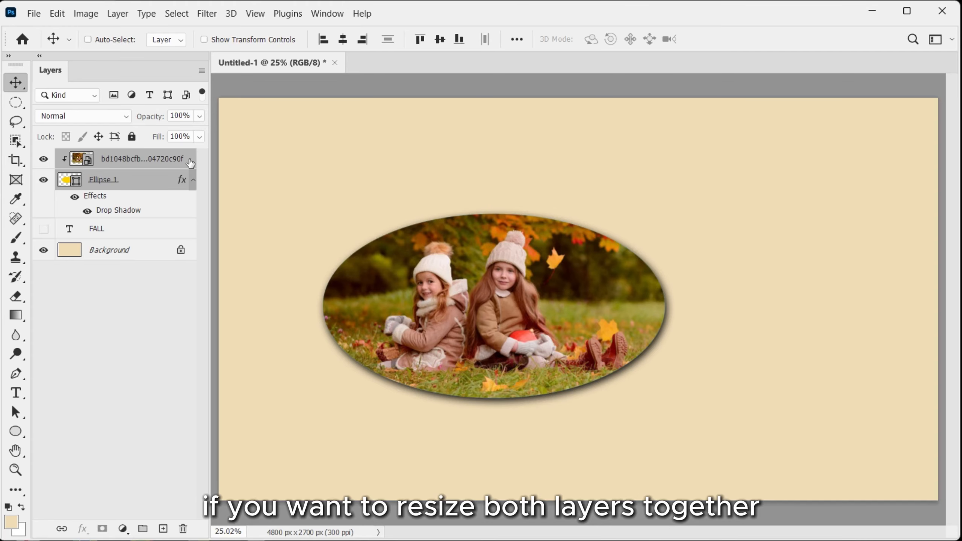
key(ctrl+t)
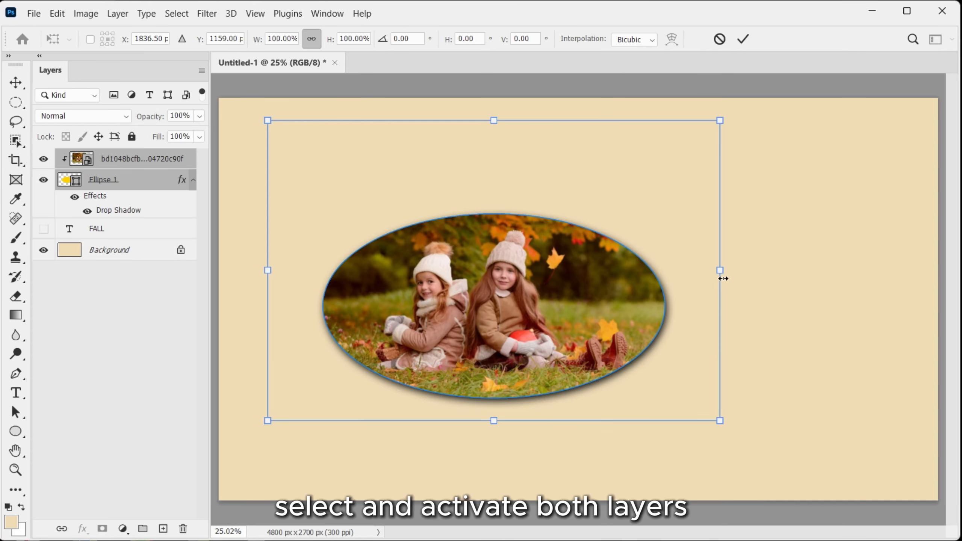
drag(723, 279, 930, 327)
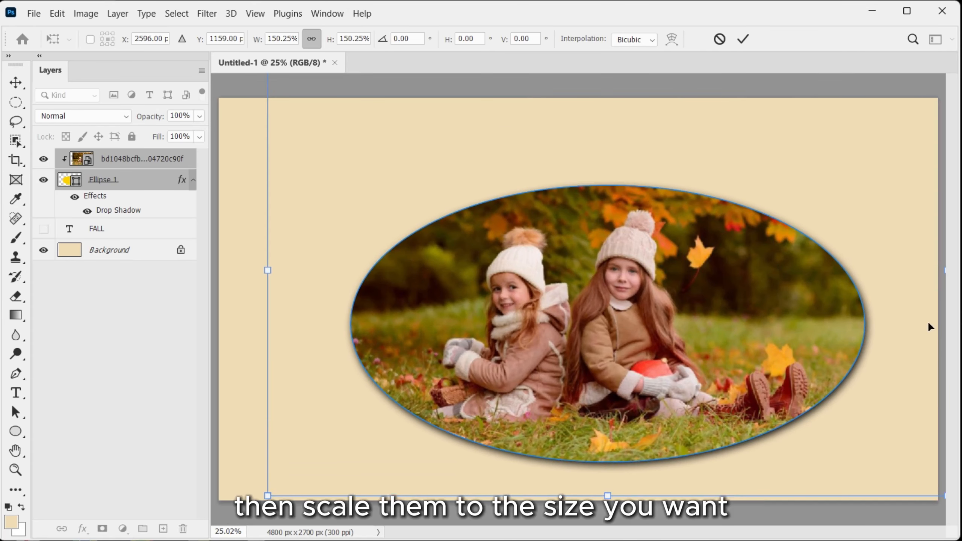
drag(737, 295, 709, 285)
key(Return)
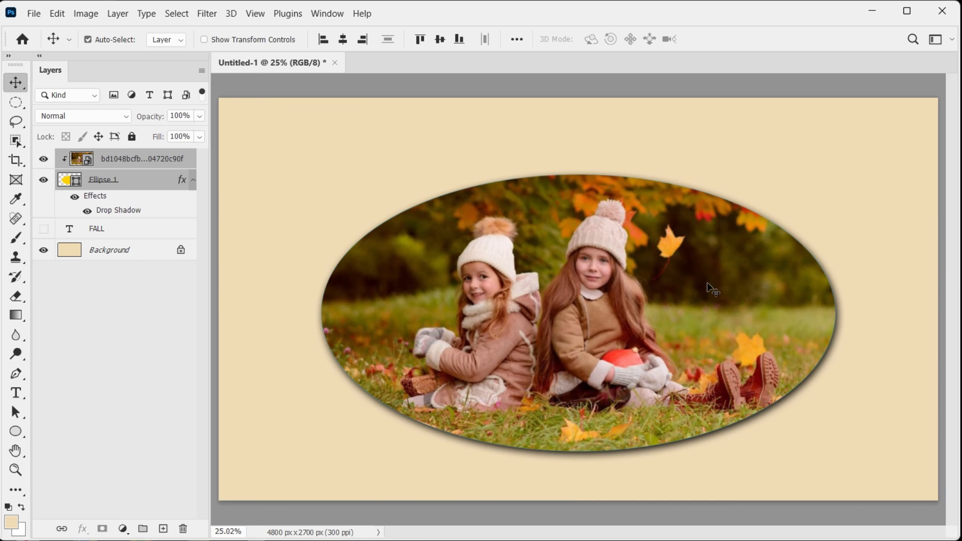
Release the photo's clipping mask from the ellipse and hide the ellipse layer.
click(171, 162)
alt+click(173, 169)
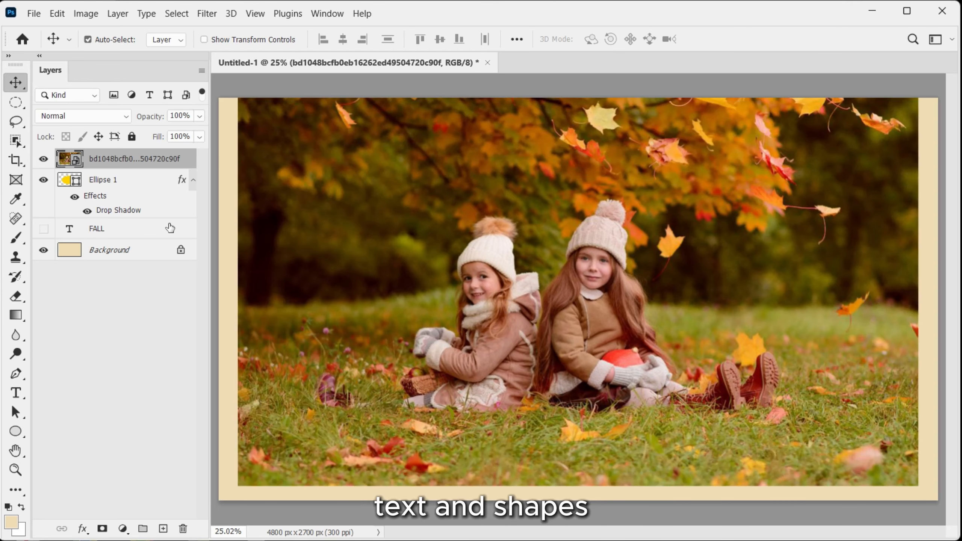
click(44, 179)
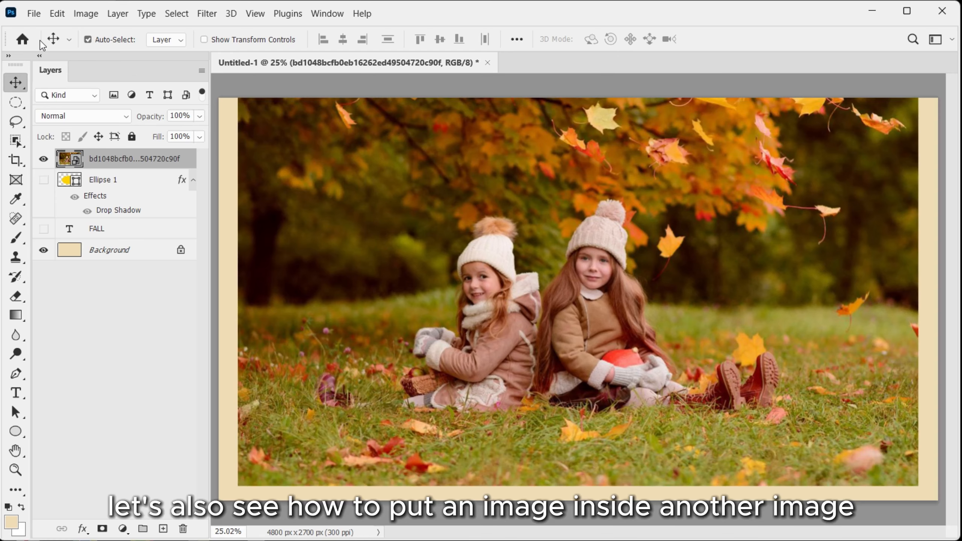
Place the red maple leaf image in the document as an embedded file above the photo.
click(32, 14)
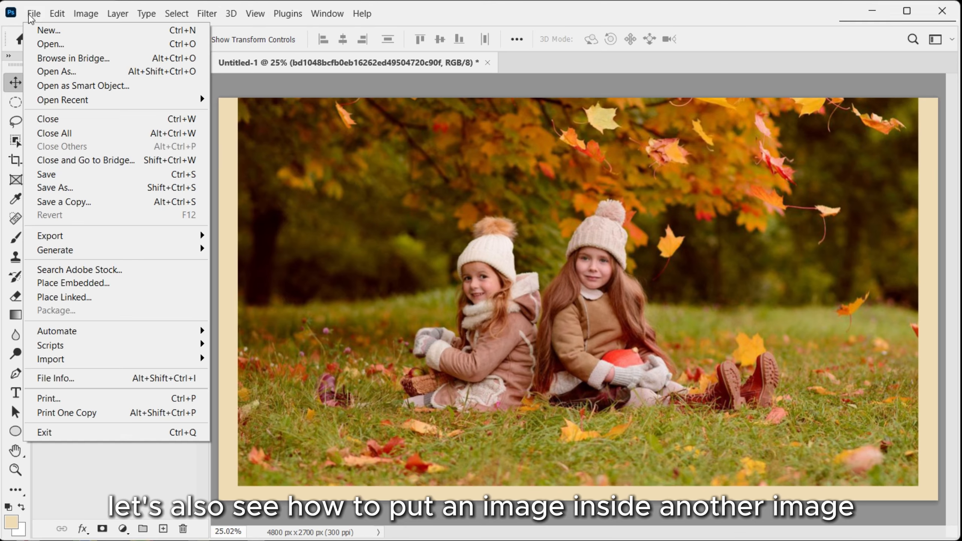
click(113, 283)
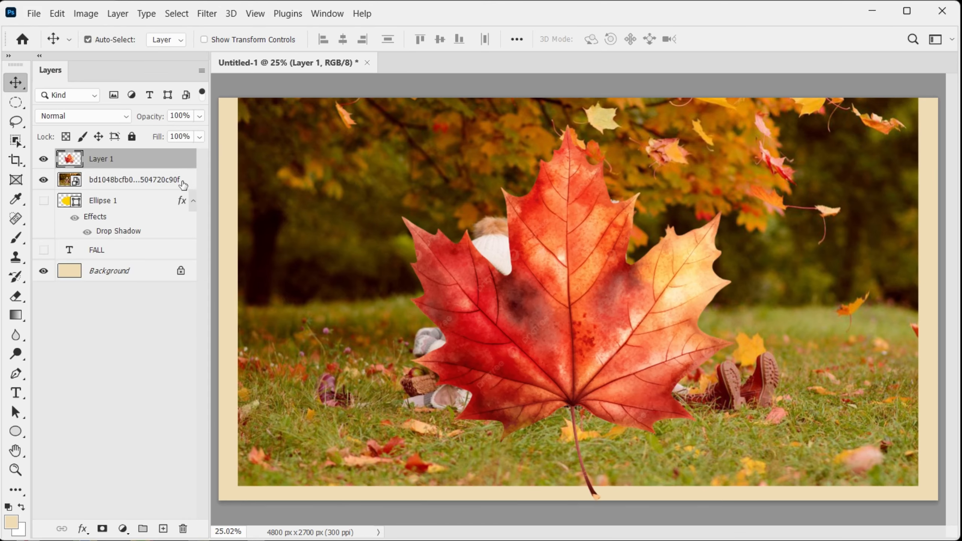
Clip the photo to the maple leaf by stacking its layer directly above, and shift the photo slightly down and to the right.
drag(184, 185, 186, 156)
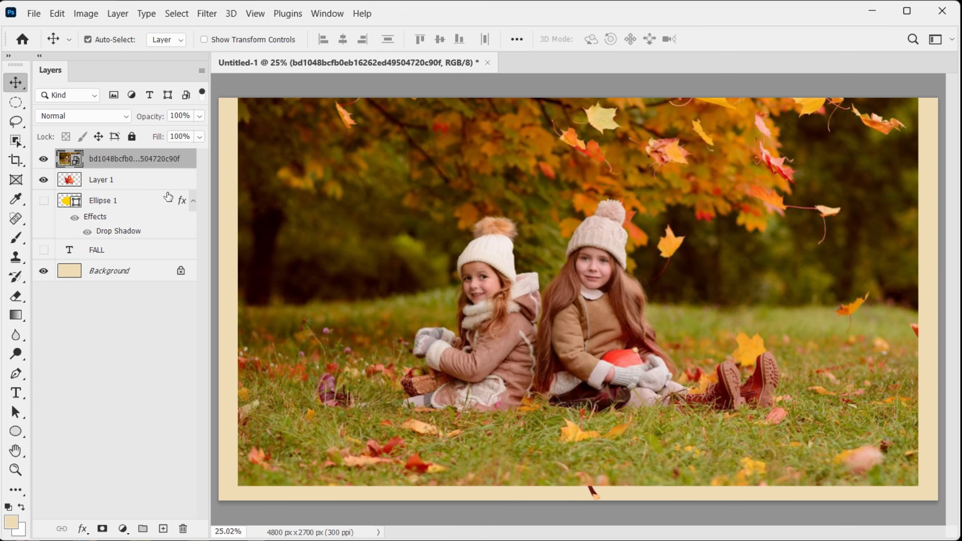
alt+click(189, 168)
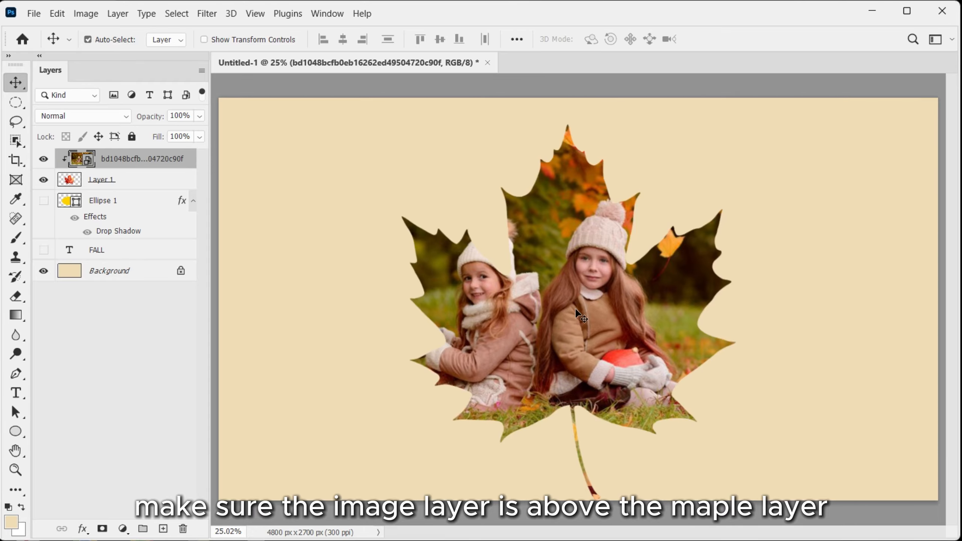
mouse_move(581, 316)
mouse_down()
mouse_move(626, 324)
mouse_move(580, 310)
mouse_move(602, 318)
mouse_move(589, 327)
mouse_up()
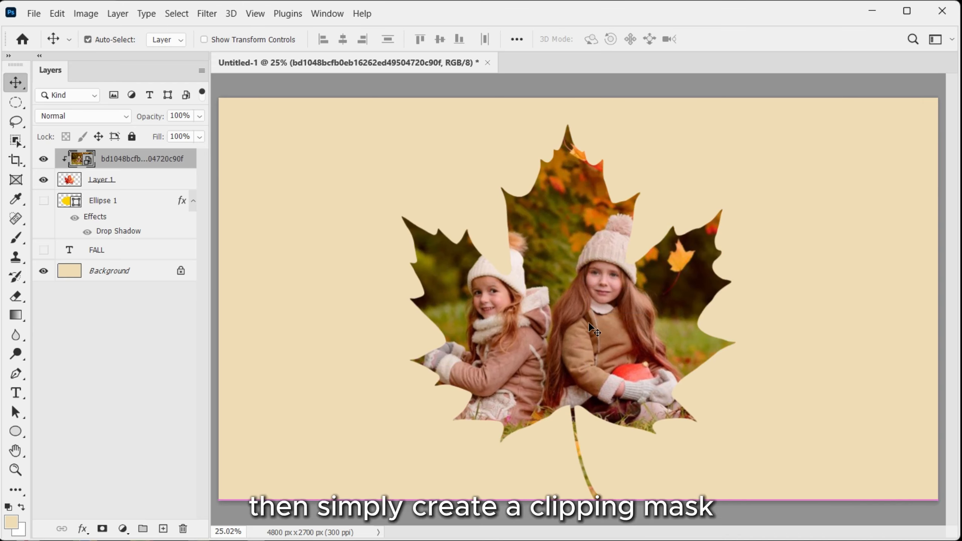
Apply a Drop Shadow layer style to the maple leaf layer, keeping the 100% opacity, 23 px distance and 60 px size.
click(164, 189)
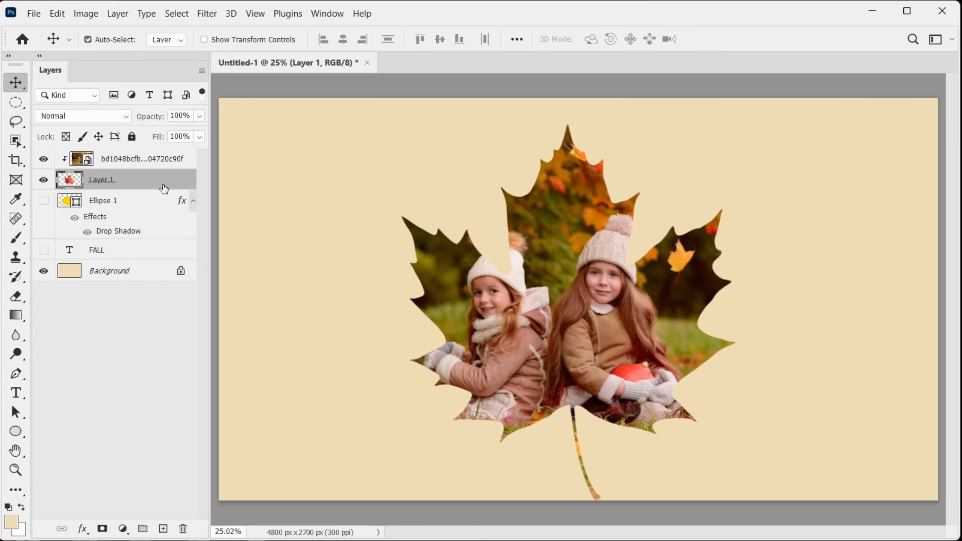
double_click(143, 183)
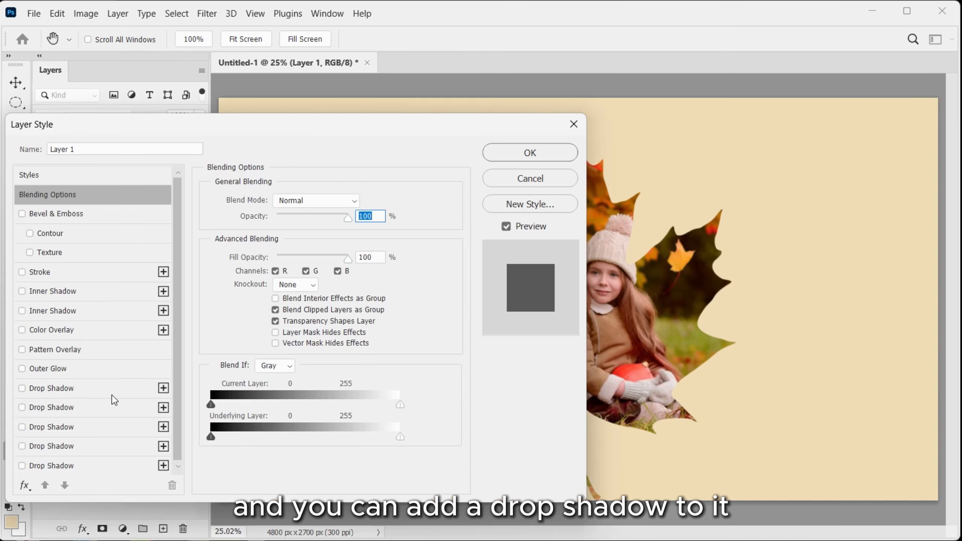
click(112, 394)
click(523, 152)
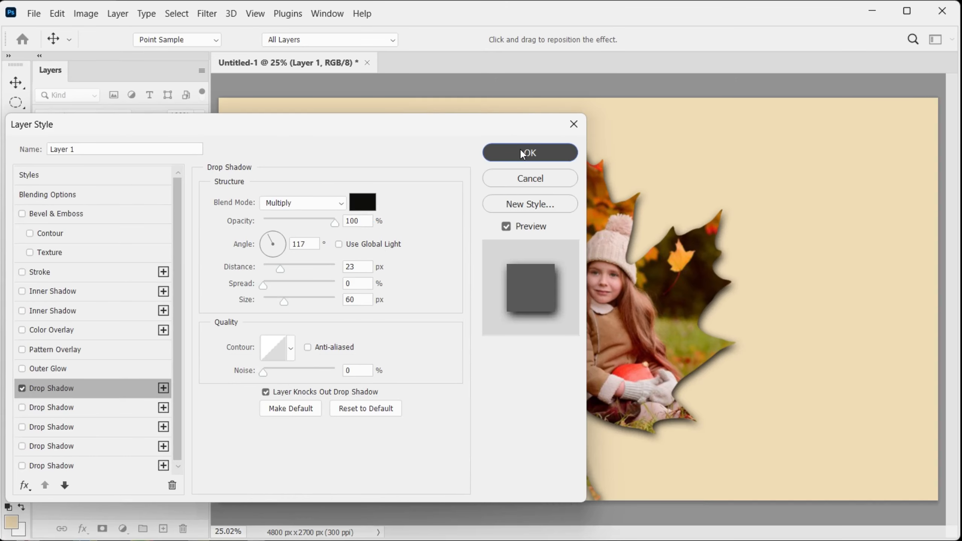
Scale only the clipped photo down to about 80% and move it right so both girls sit inside the leaf.
click(657, 322)
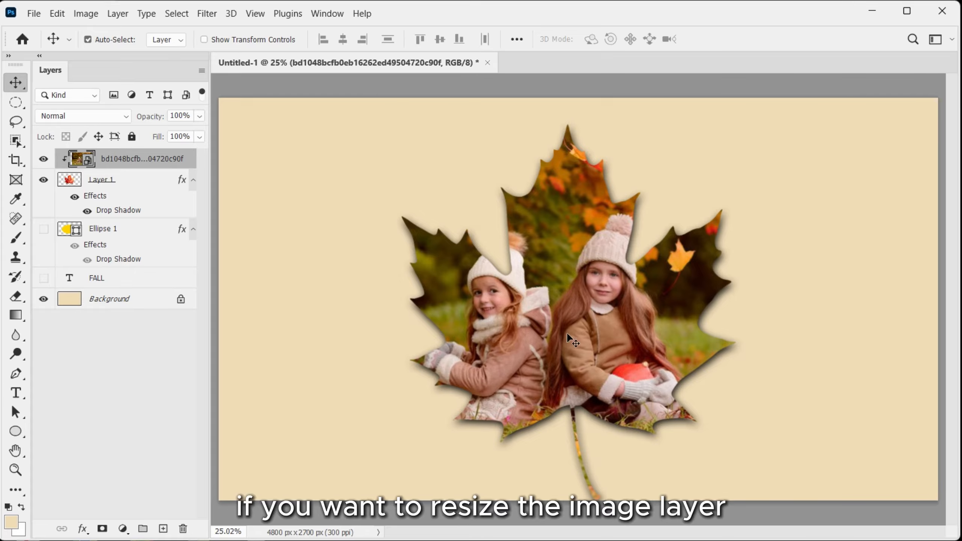
key(ctrl+t)
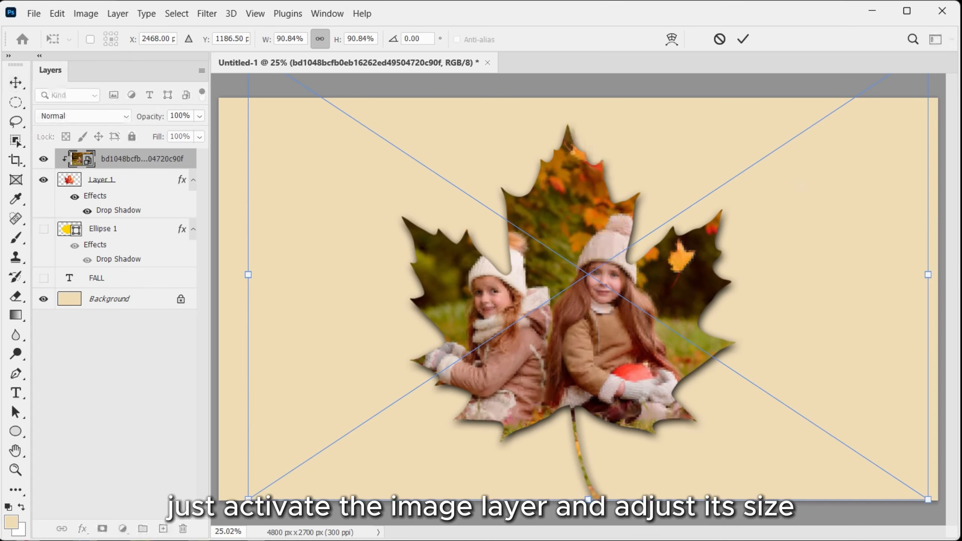
drag(929, 272, 853, 274)
drag(632, 345, 679, 351)
key(Return)
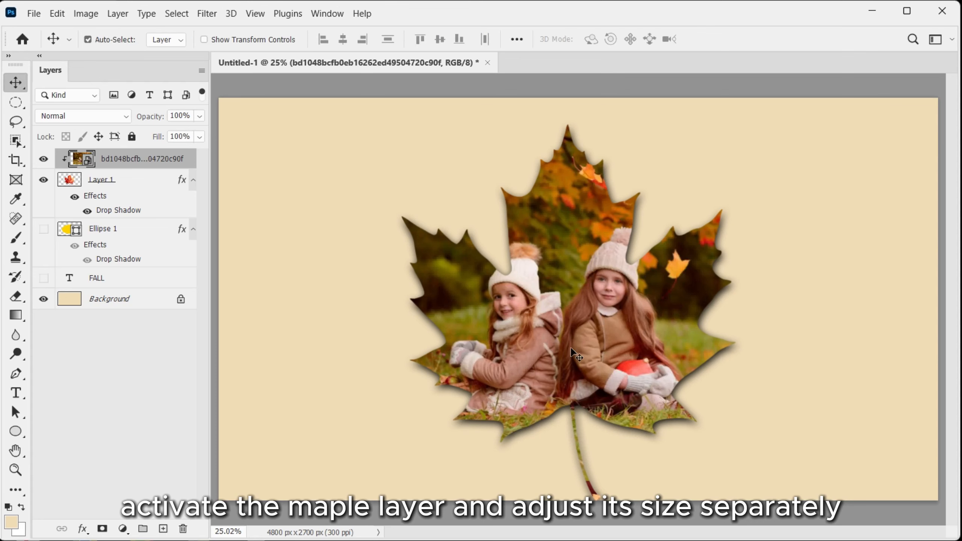
Scale only the maple leaf layer down to about 91% and move it slightly upward.
click(167, 182)
key(ctrl+t)
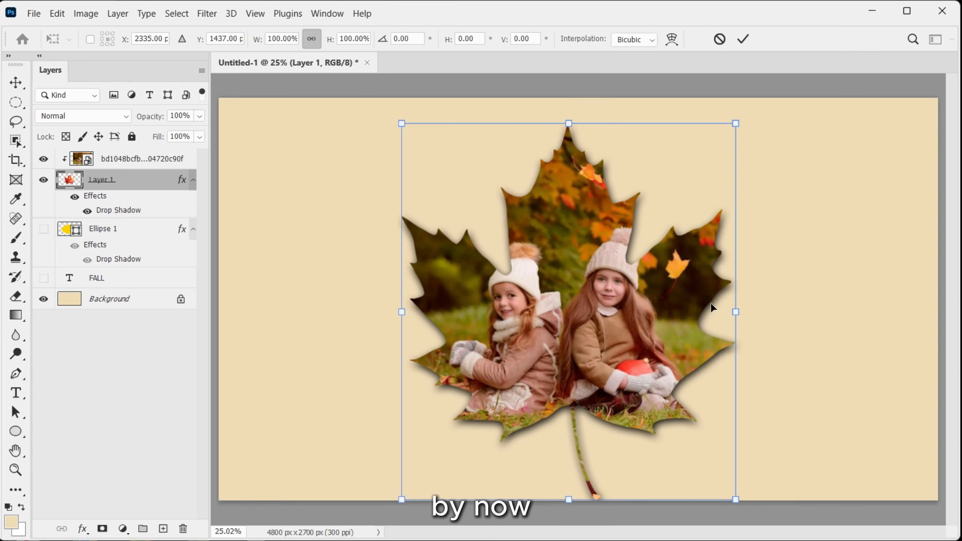
drag(573, 123, 612, 144)
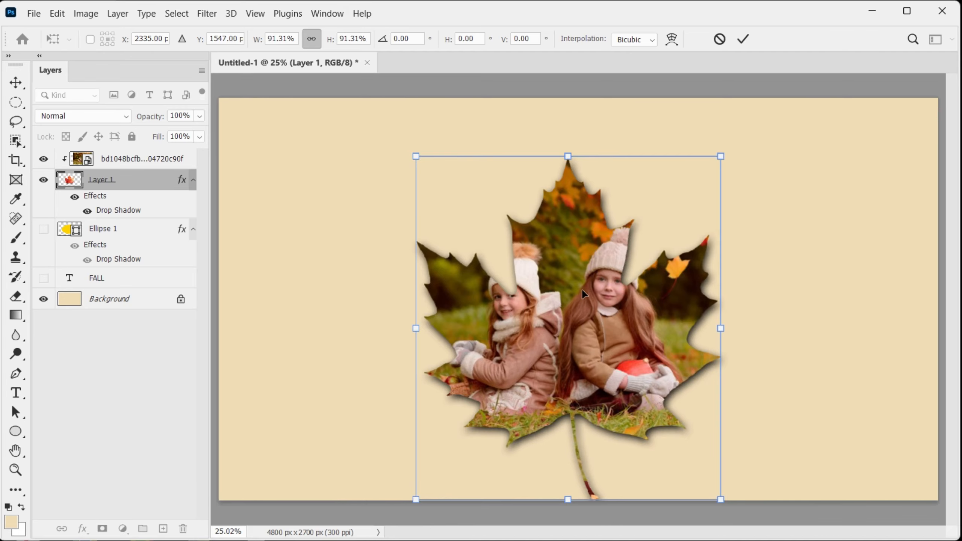
mouse_move(581, 282)
mouse_down()
mouse_move(582, 315)
mouse_move(569, 256)
mouse_move(581, 271)
mouse_up()
key(Return)
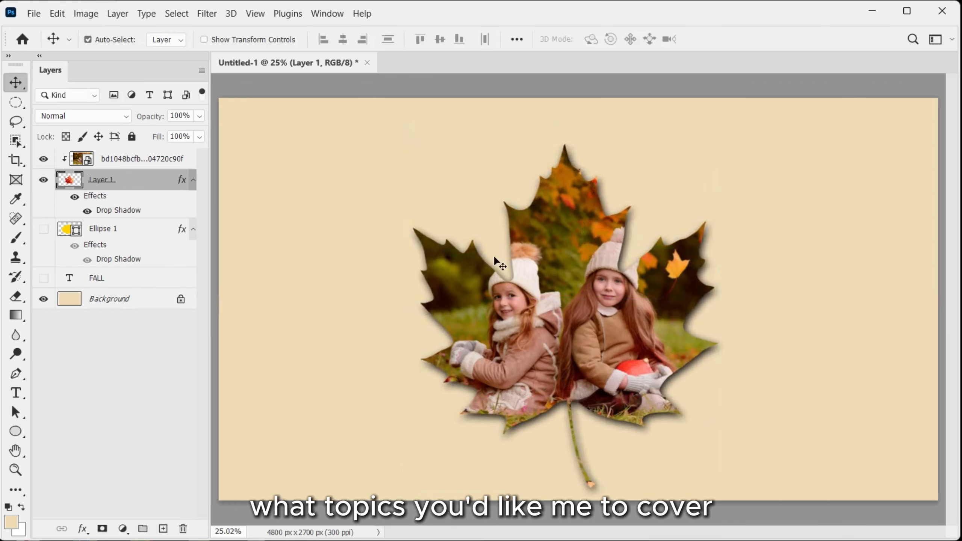
Enlarge the clipped photo to about 89% and move it left to recentre the girls within the leaf.
click(196, 162)
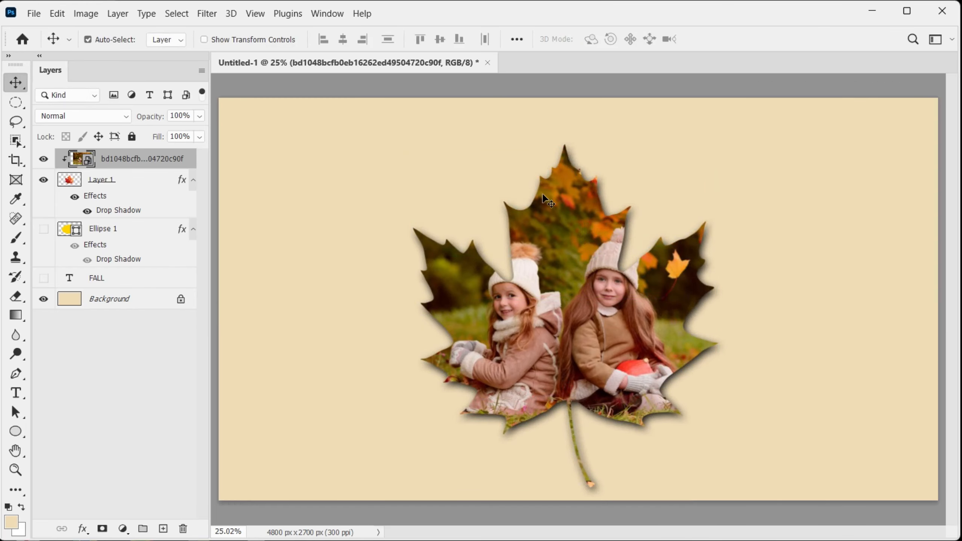
key(ctrl+t)
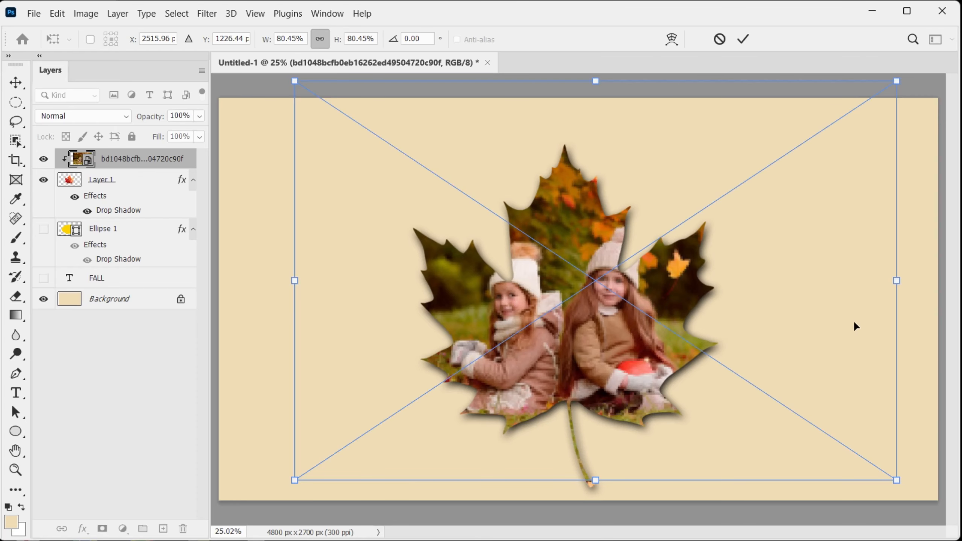
drag(896, 279, 957, 280)
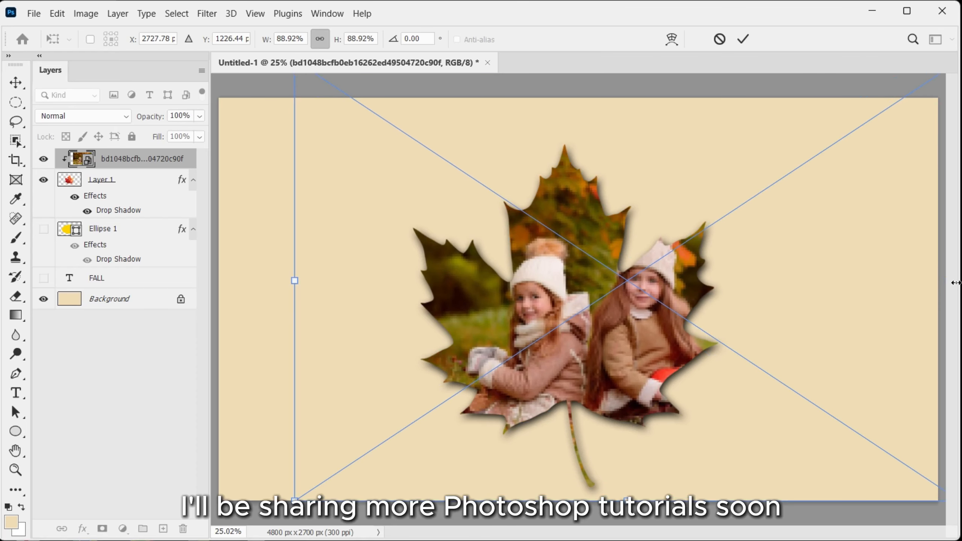
drag(763, 314, 719, 315)
key(Return)
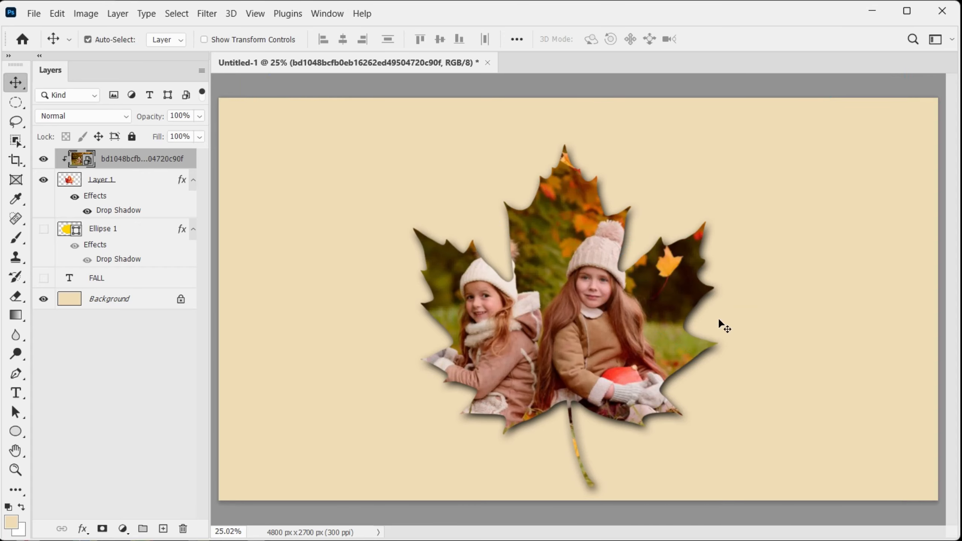